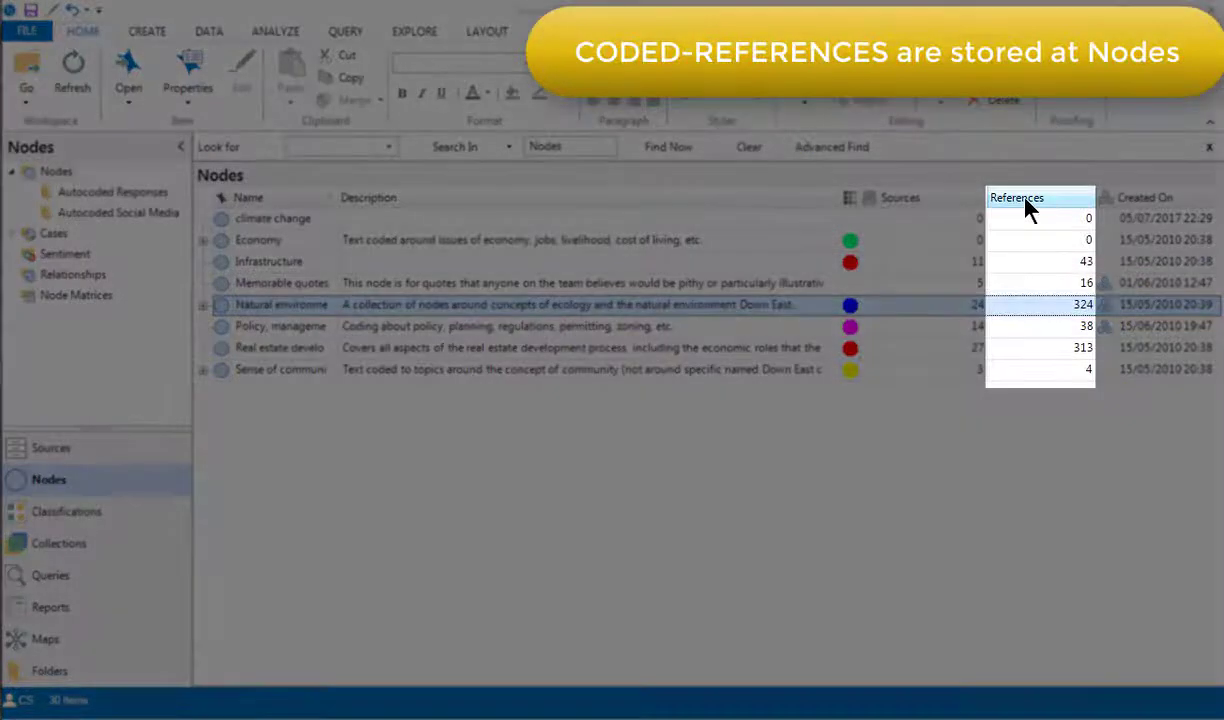
# Step: Sort the nodes by References, highest first, and select the Natural environment node (324 references)
pyautogui.click(1025, 200)
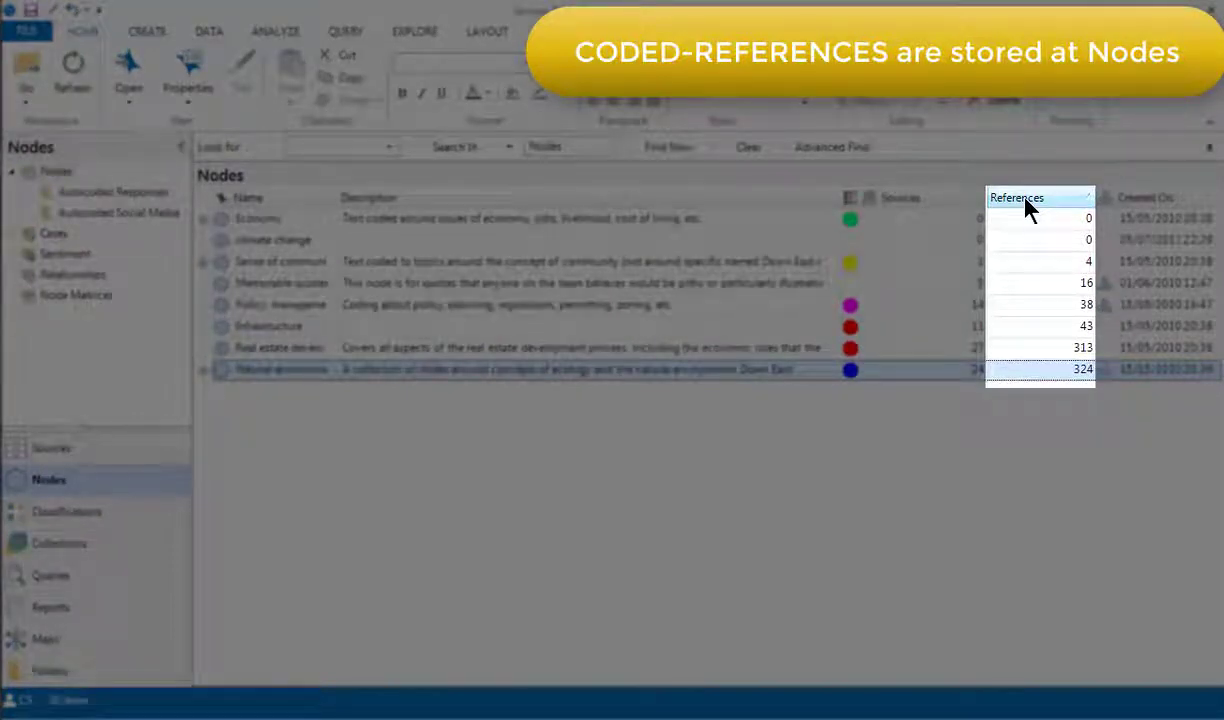
pyautogui.click(1027, 205)
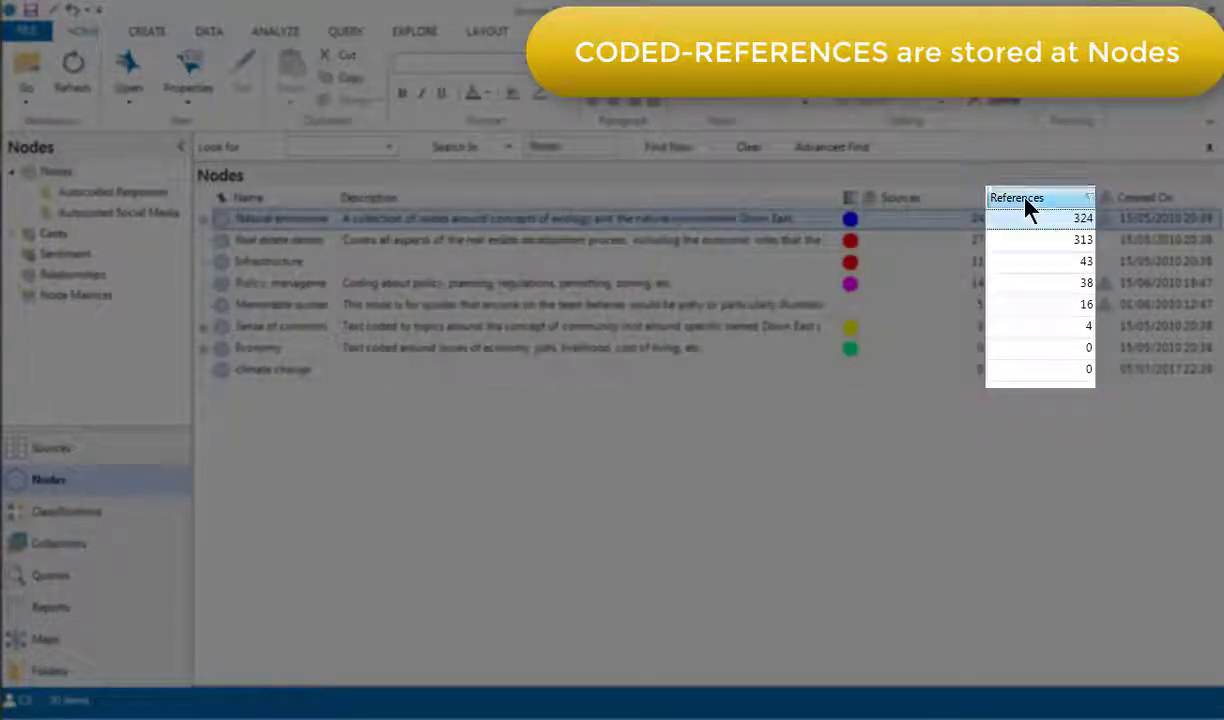
pyautogui.click(1027, 205)
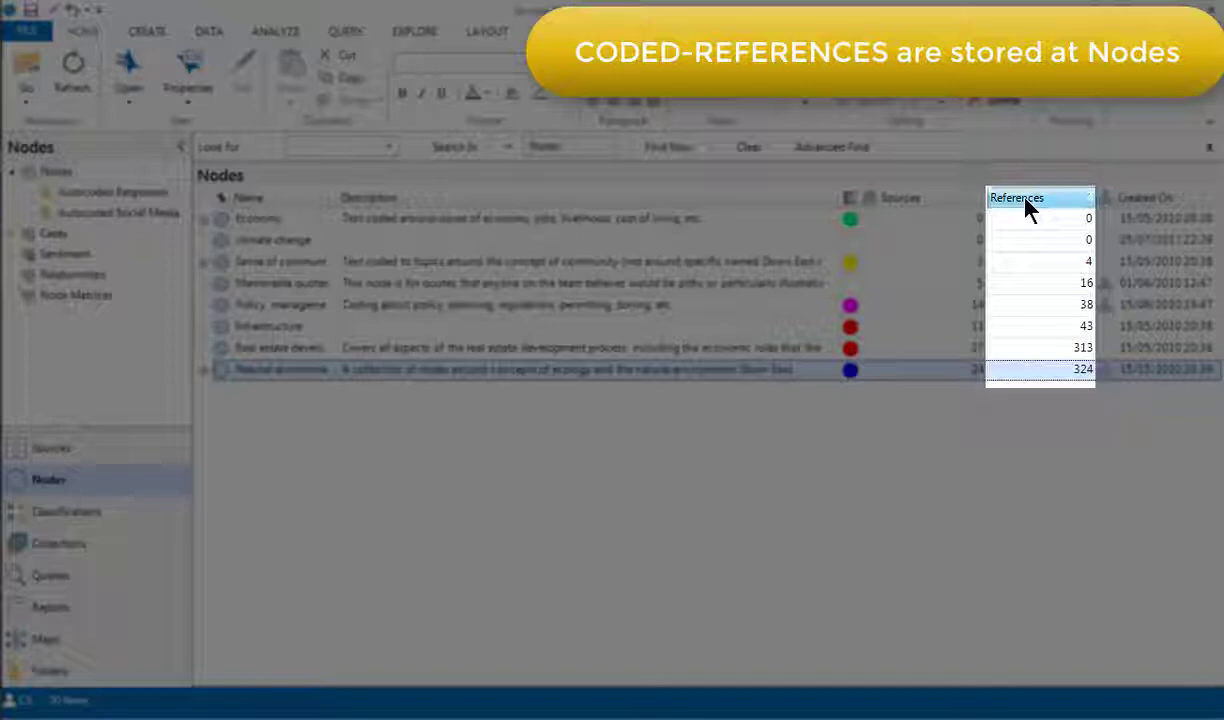
pyautogui.click(1027, 205)
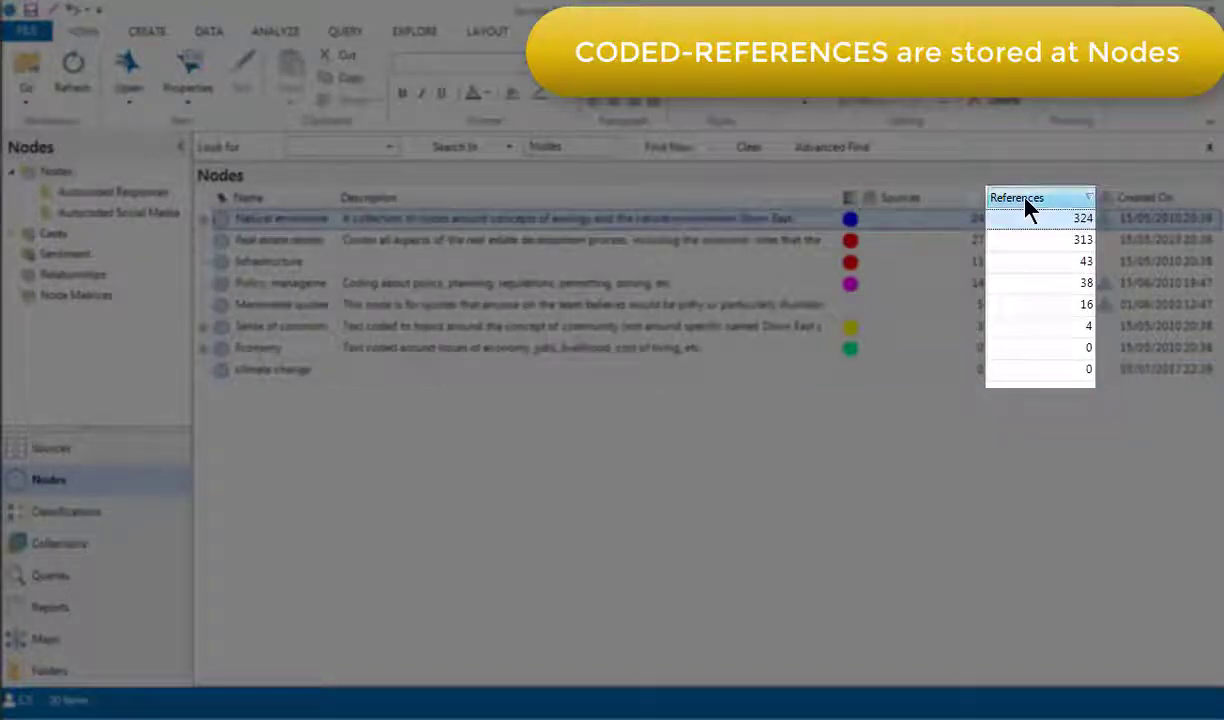
pyautogui.click(1027, 205)
pyautogui.click(1027, 205)
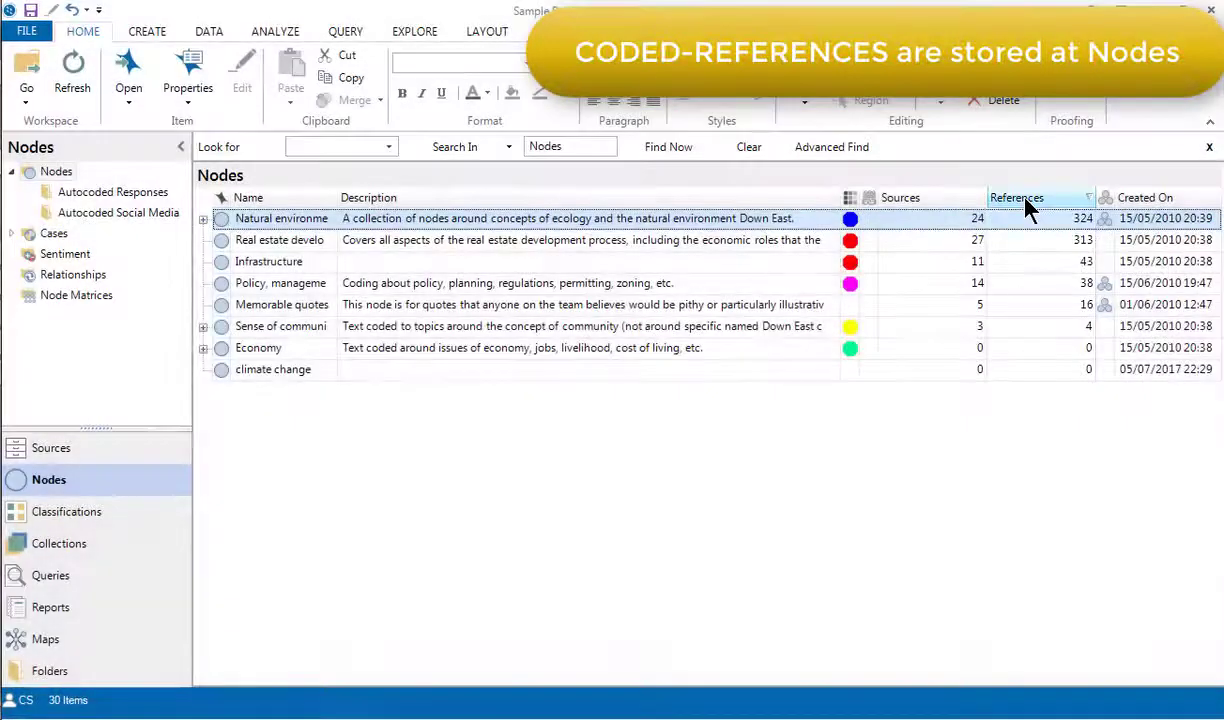
pyautogui.click(229, 221)
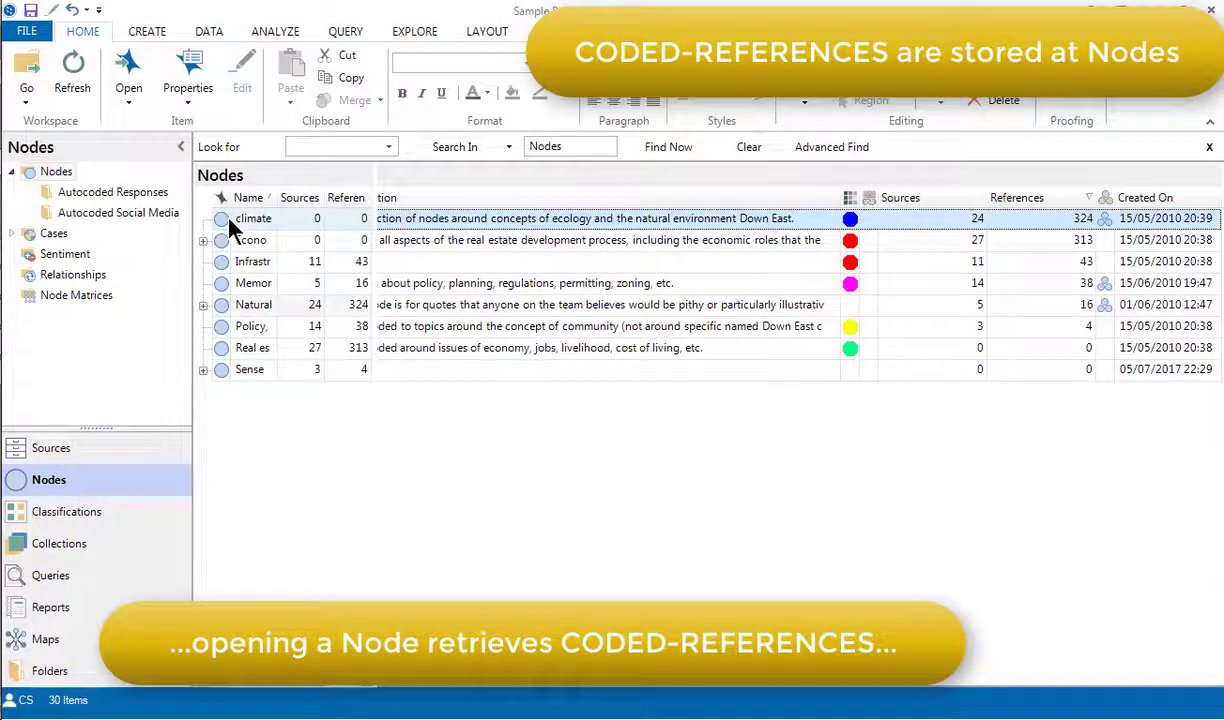
# Step: Open Natural environment's coded references, select the second and third references, then clear the selection
pyautogui.doubleClick(229, 222)
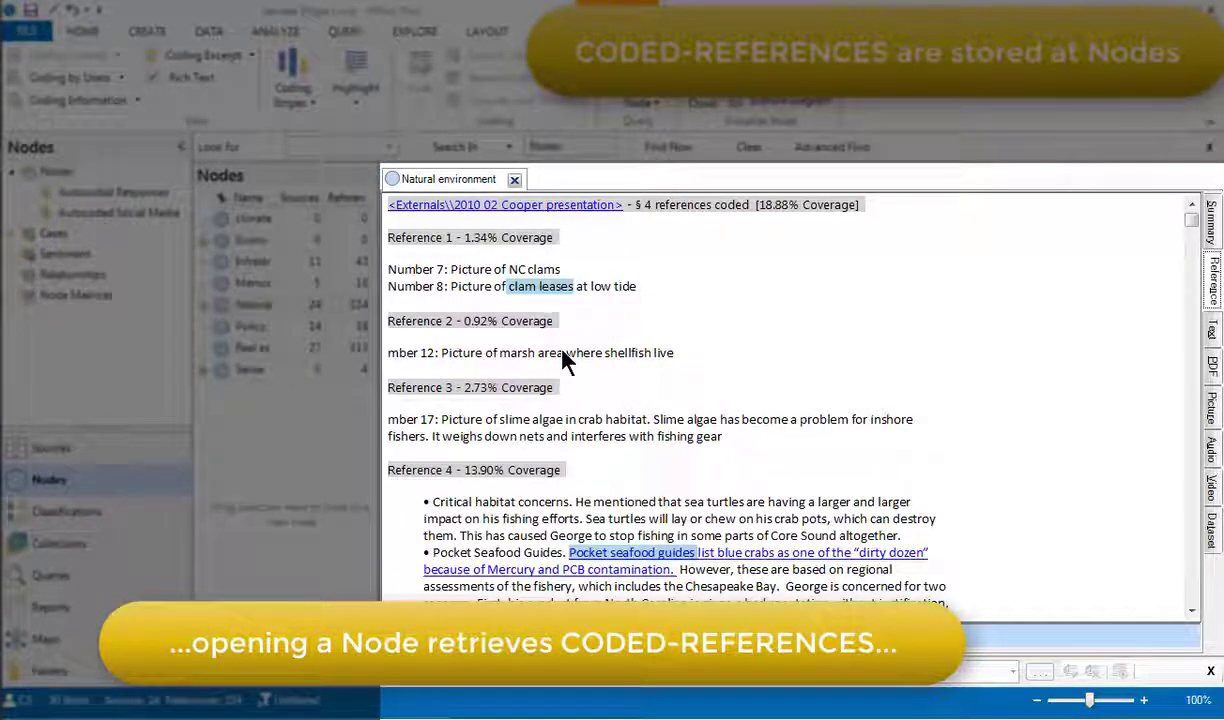
pyautogui.moveTo(661, 331); pyautogui.dragTo(681, 368)
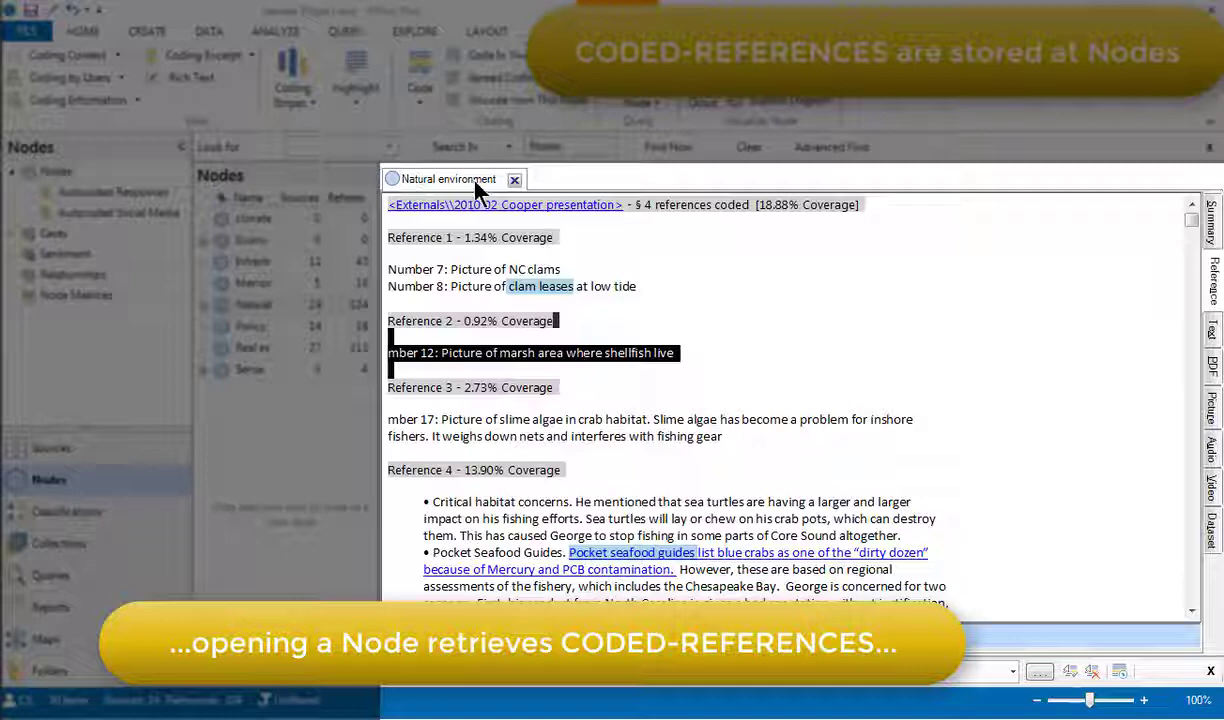
pyautogui.click(903, 390)
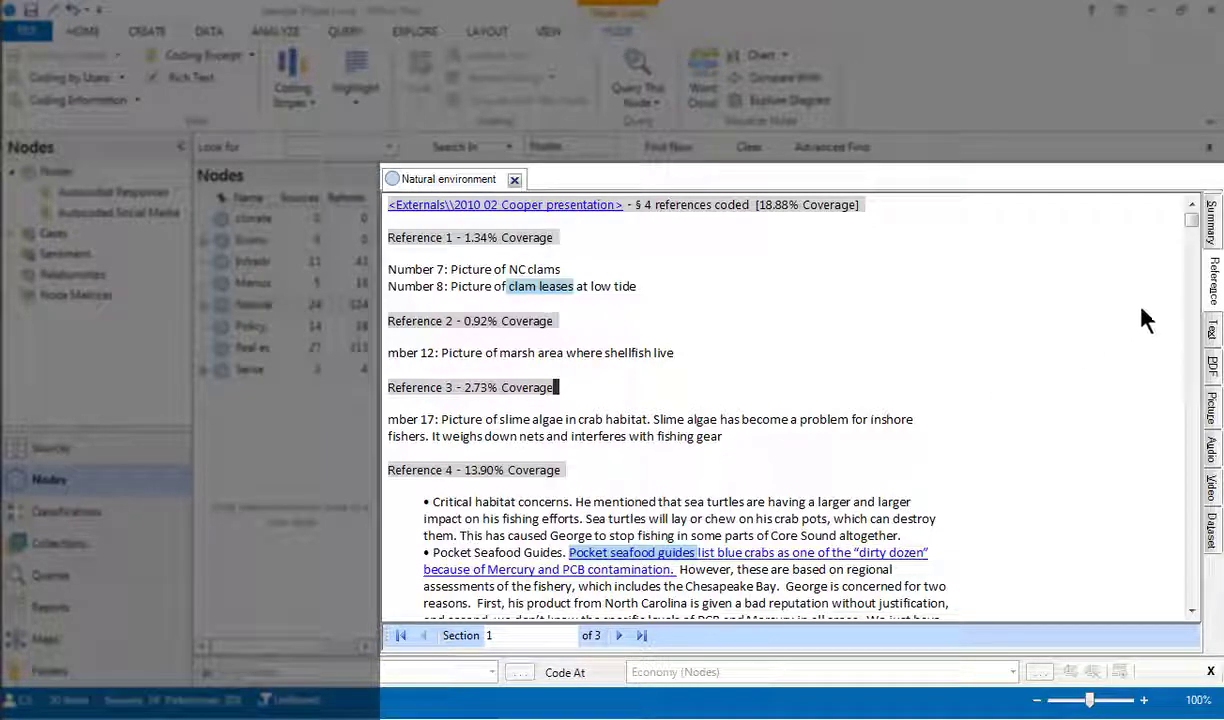
pyautogui.moveTo(1191, 221)
pyautogui.mouseDown()
pyautogui.moveTo(1204, 284)
pyautogui.moveTo(1205, 237)
pyautogui.mouseUp()
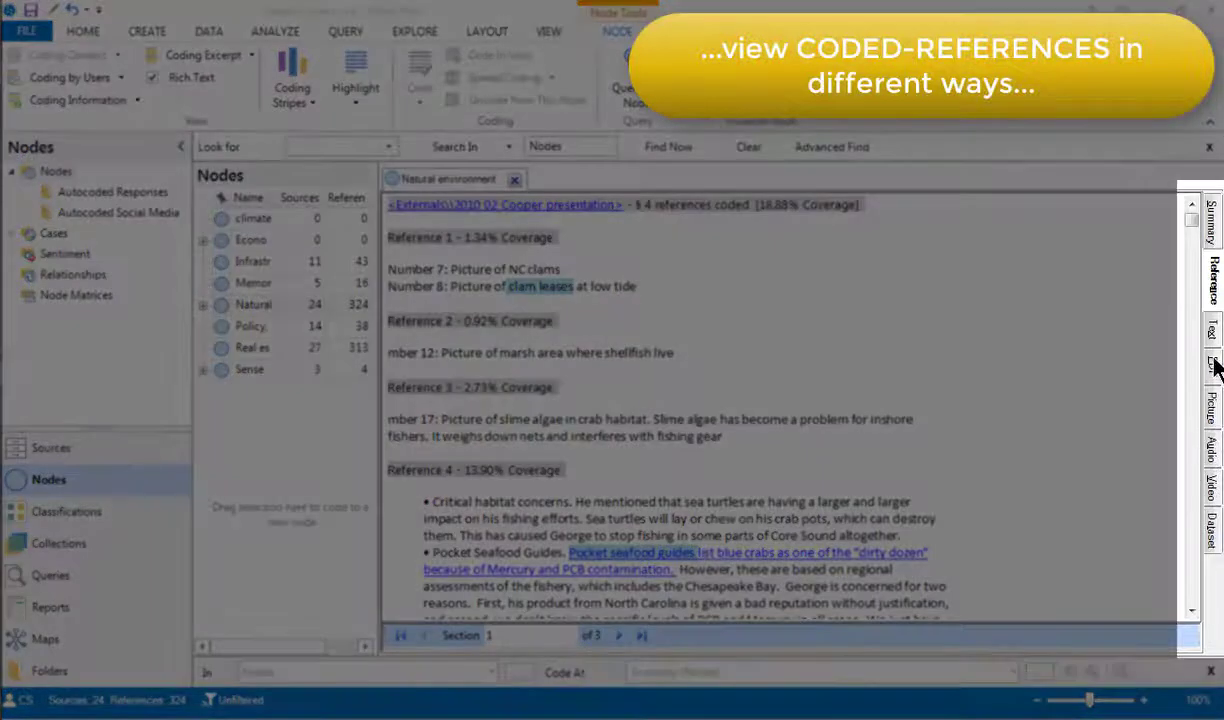
pyautogui.click(1214, 232)
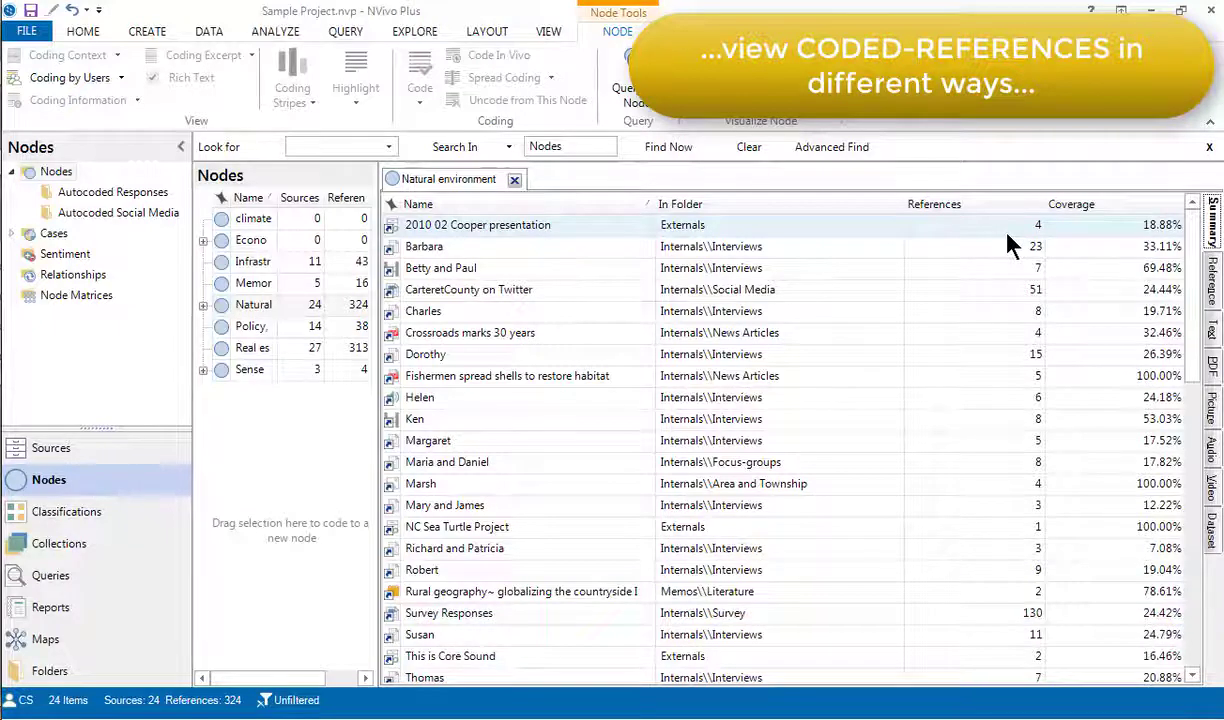
pyautogui.click(1212, 410)
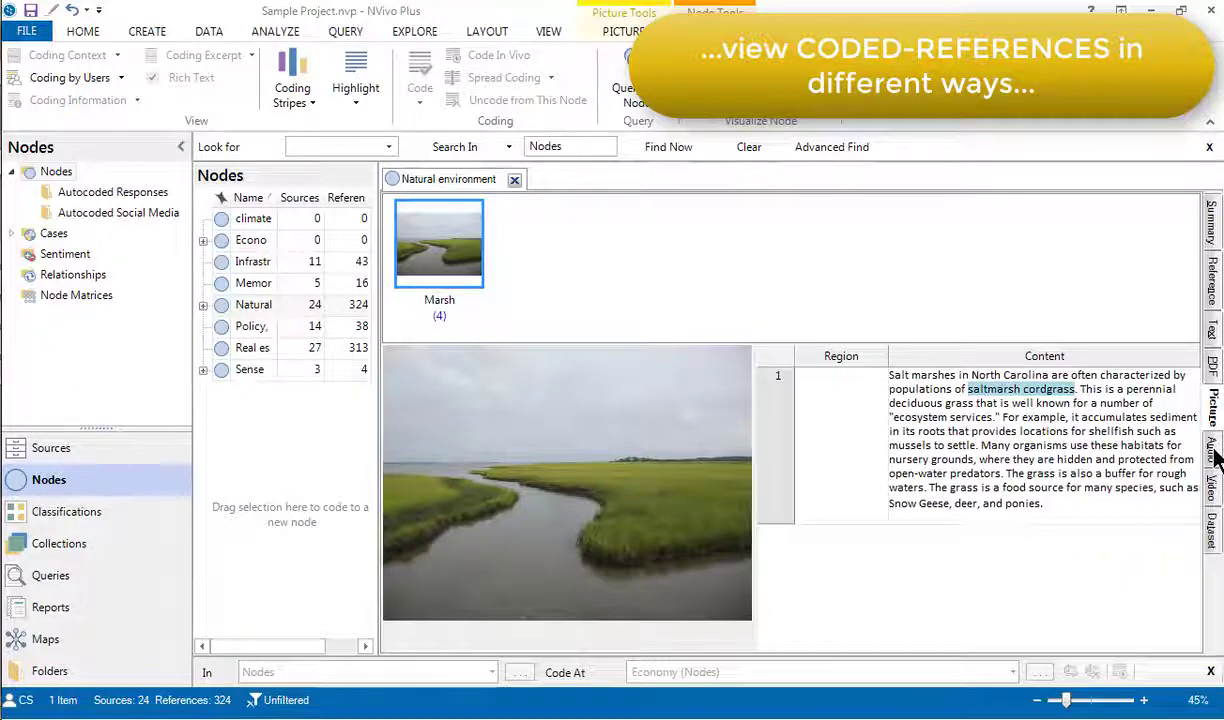
pyautogui.click(1215, 453)
pyautogui.click(1215, 503)
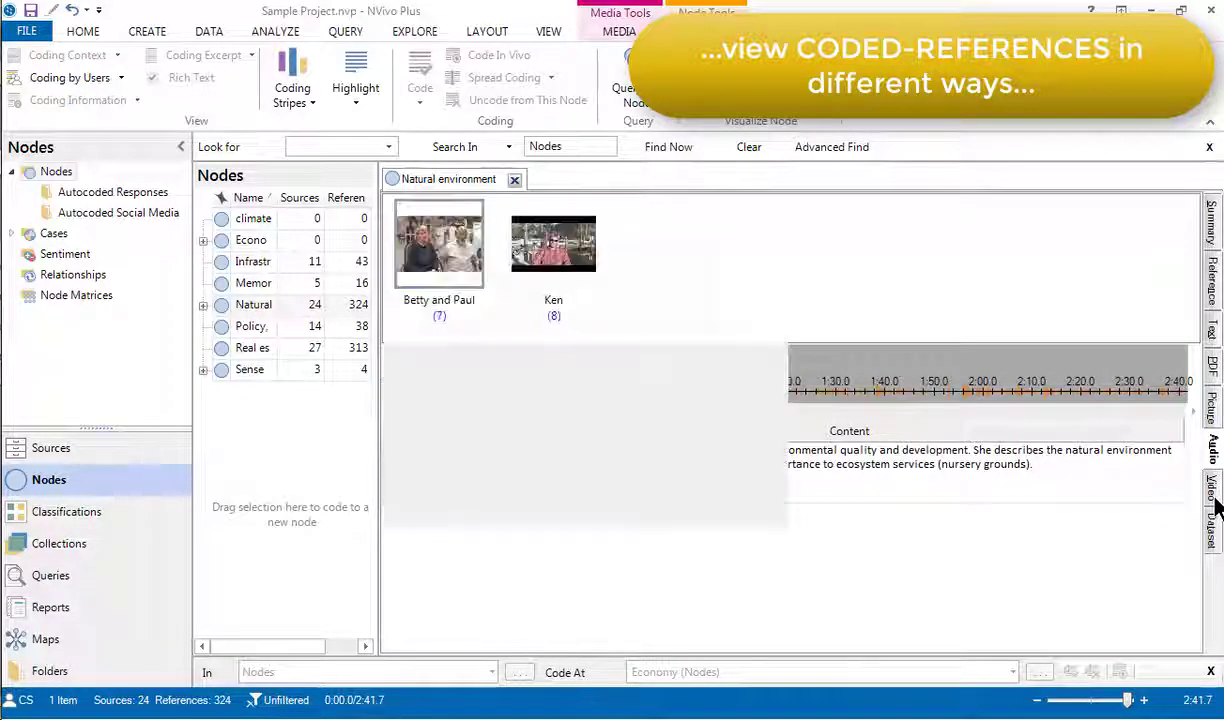
pyautogui.click(1214, 532)
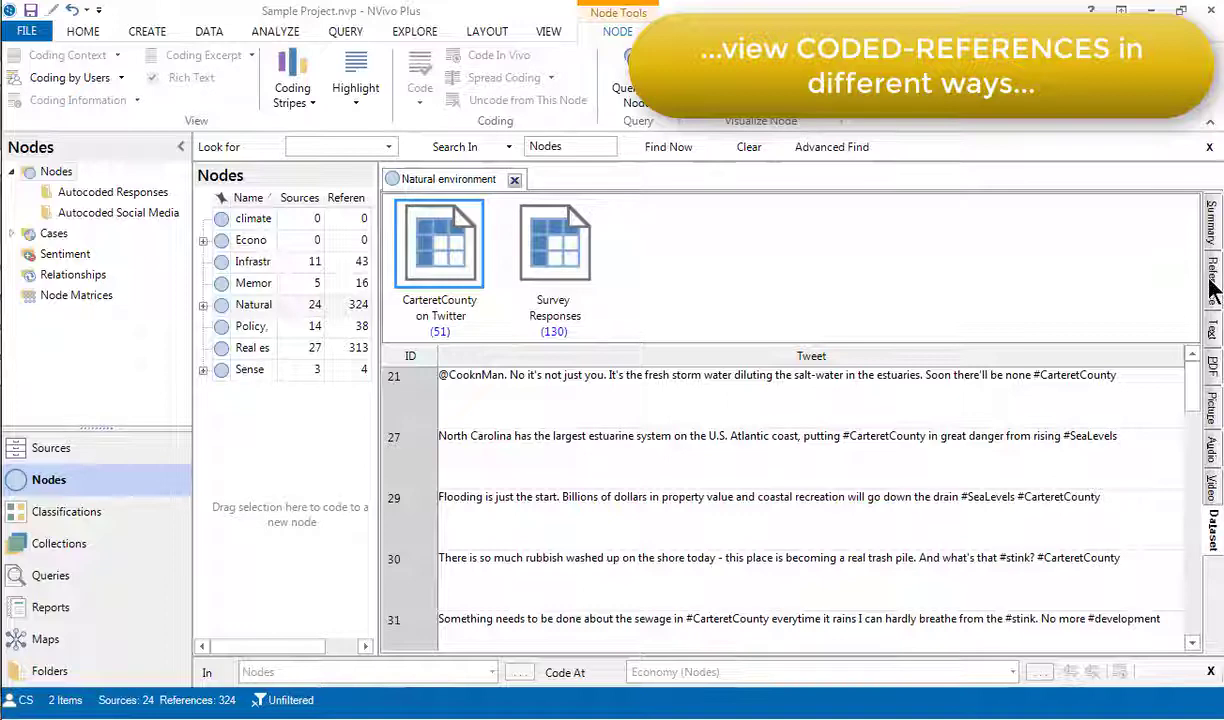
pyautogui.click(1212, 286)
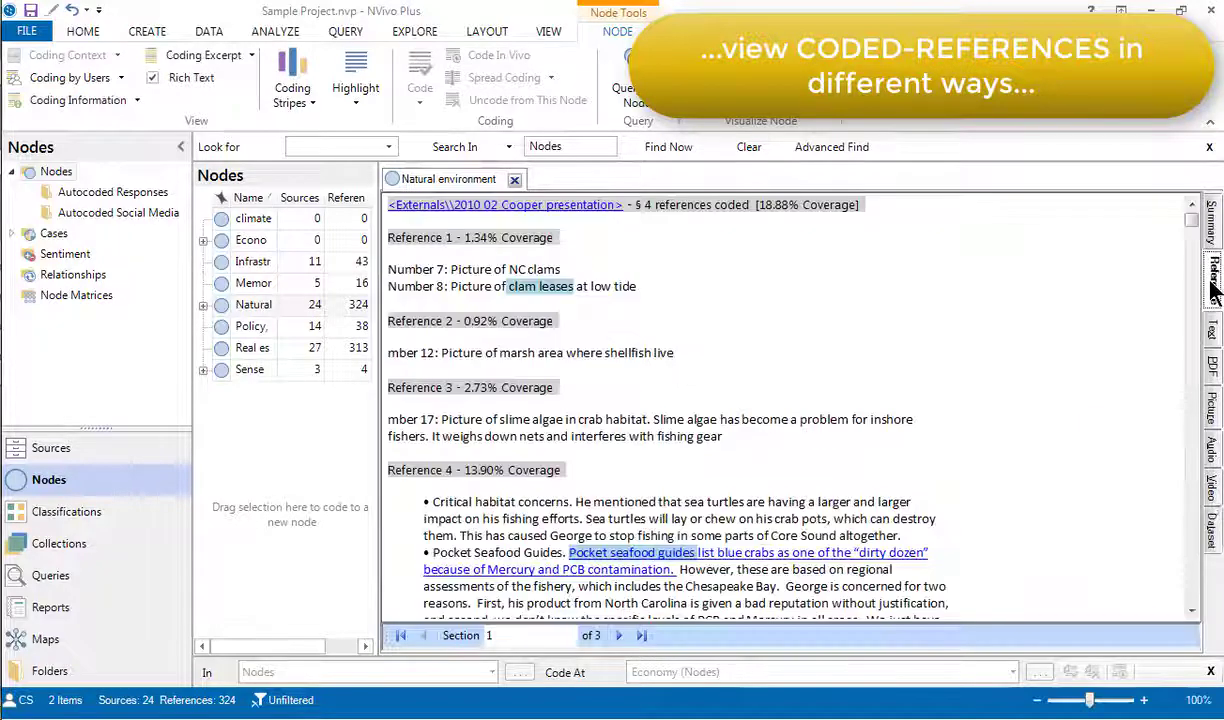
pyautogui.click(1214, 220)
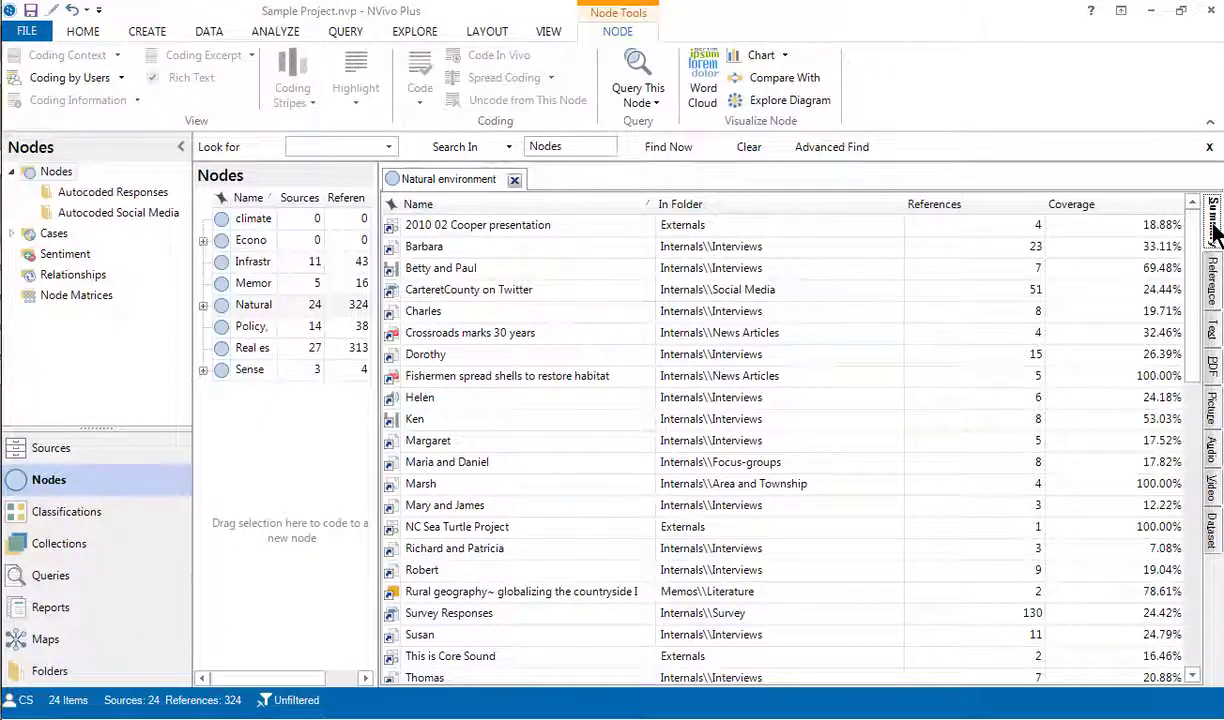
pyautogui.click(1214, 284)
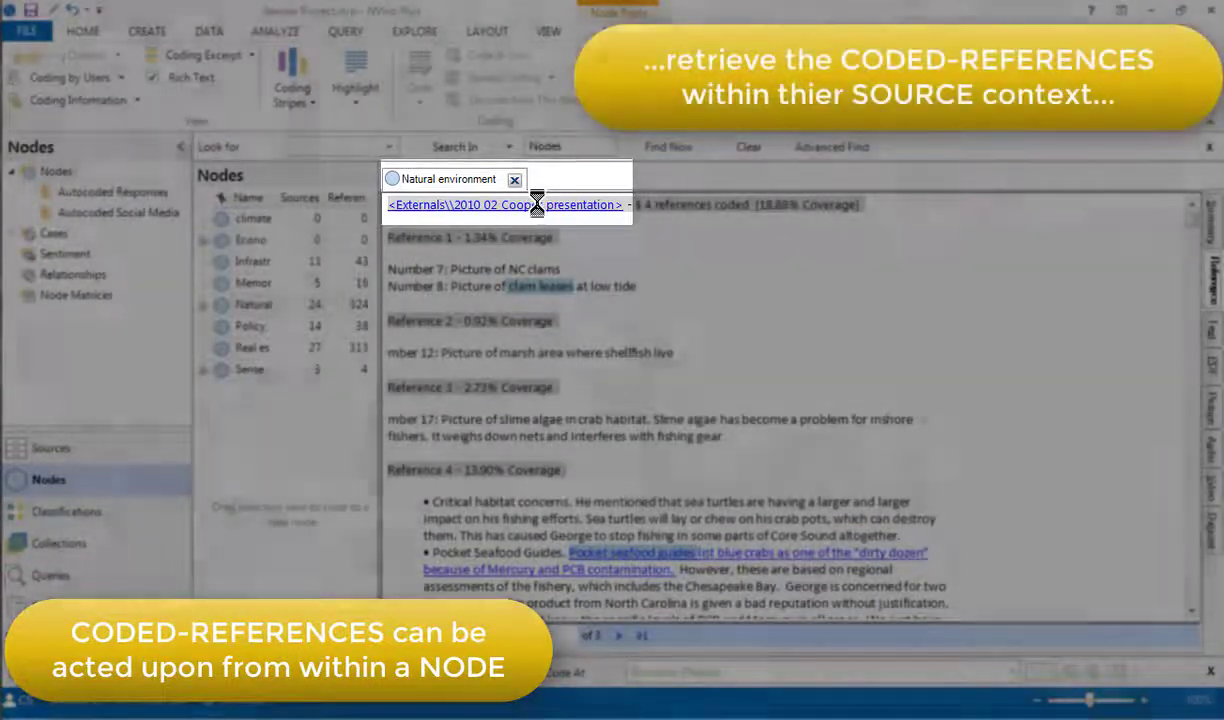
# Step: Open the 2010 02 Cooper presentation source, scroll through it, then return to the Natural environment tab
pyautogui.click(537, 205)
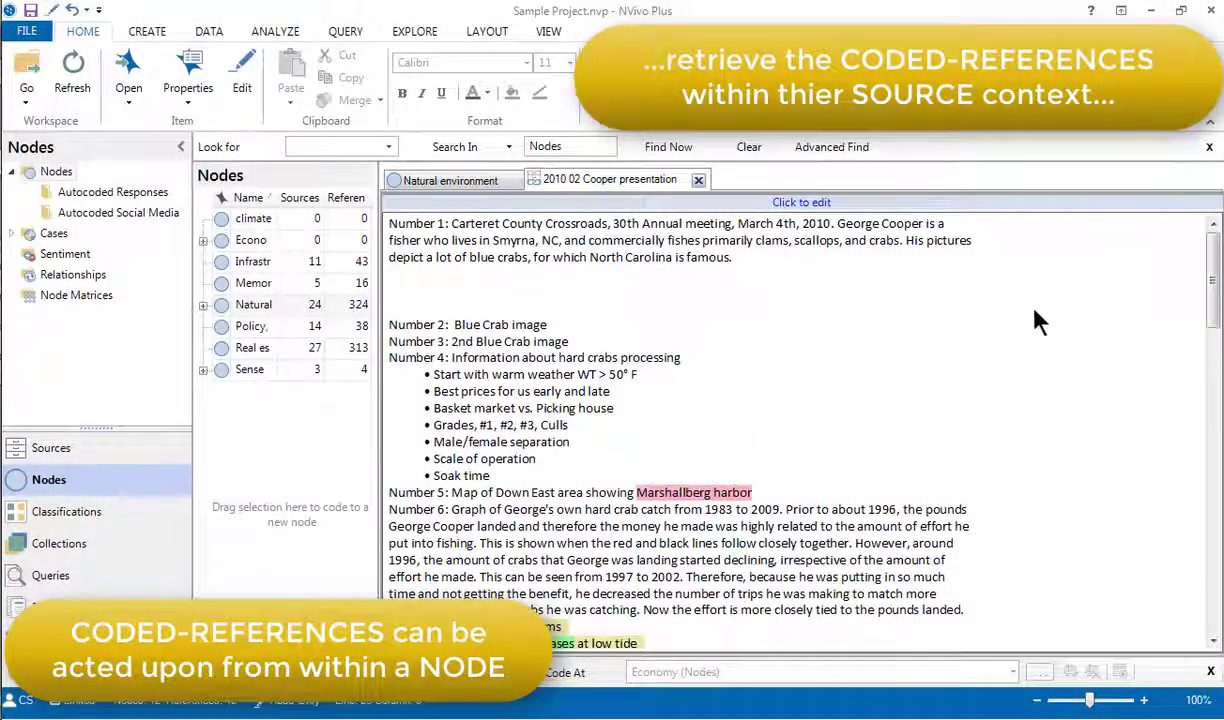
pyautogui.moveTo(1211, 274)
pyautogui.mouseDown()
pyautogui.moveTo(1215, 324)
pyautogui.moveTo(1215, 298)
pyautogui.mouseUp()
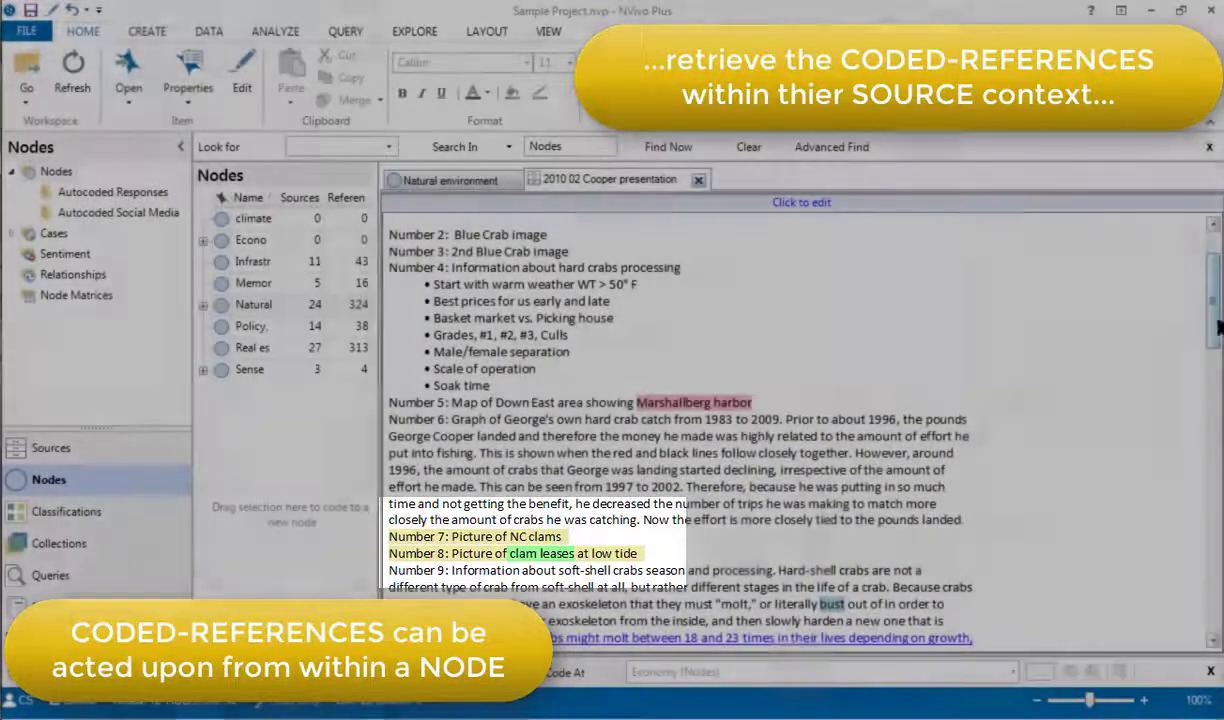
pyautogui.moveTo(1216, 326); pyautogui.dragTo(1218, 444)
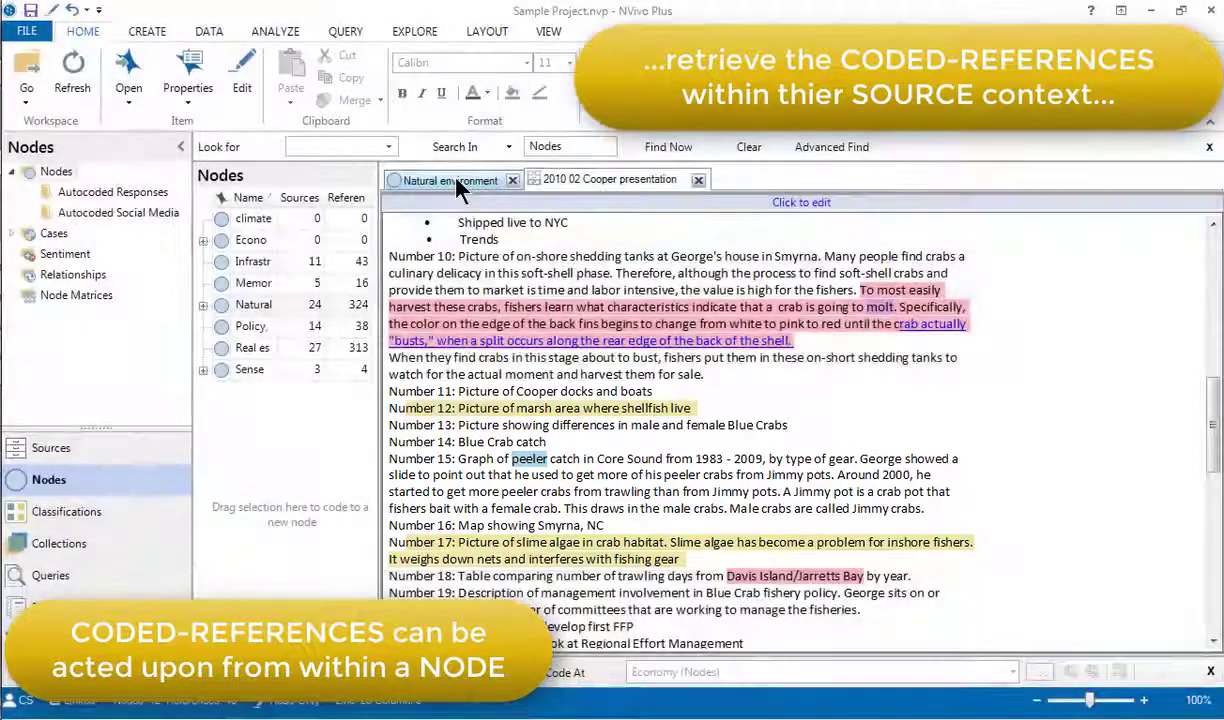
pyautogui.click(456, 183)
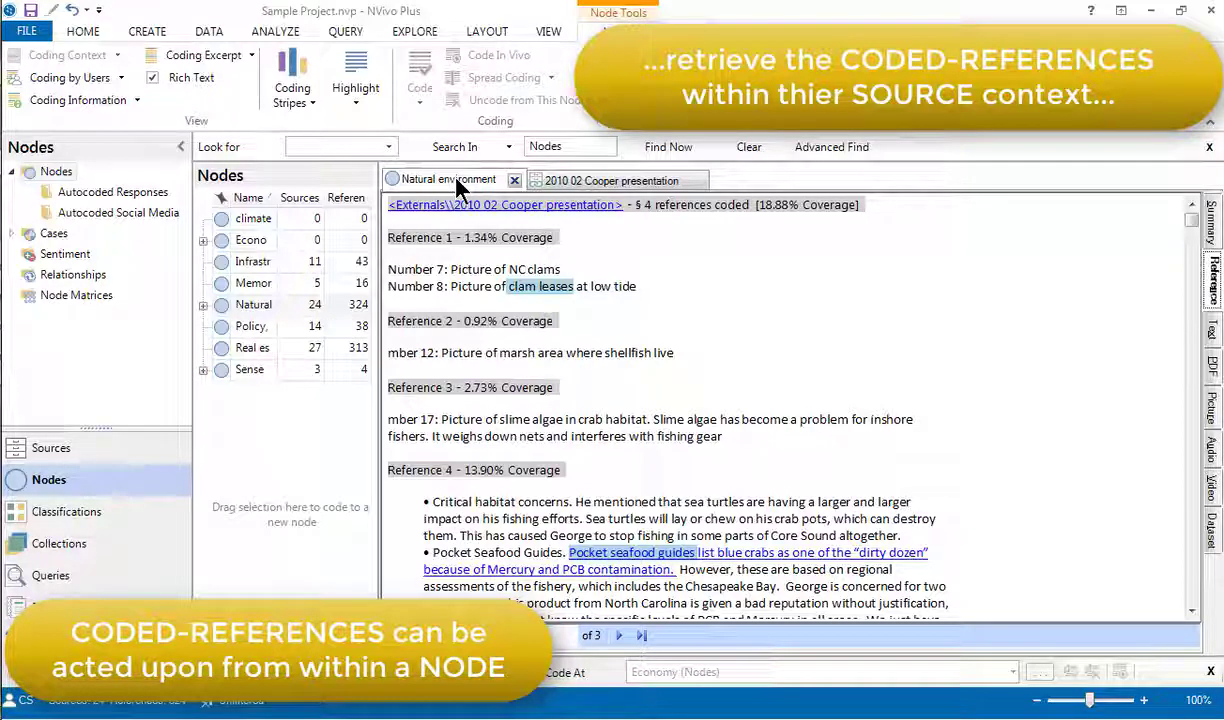
# Step: Select the opening sentences of the NC Sea Turtle Project's Sea Turtle Nesting passage
pyautogui.scroll(-7, 1177, 262)
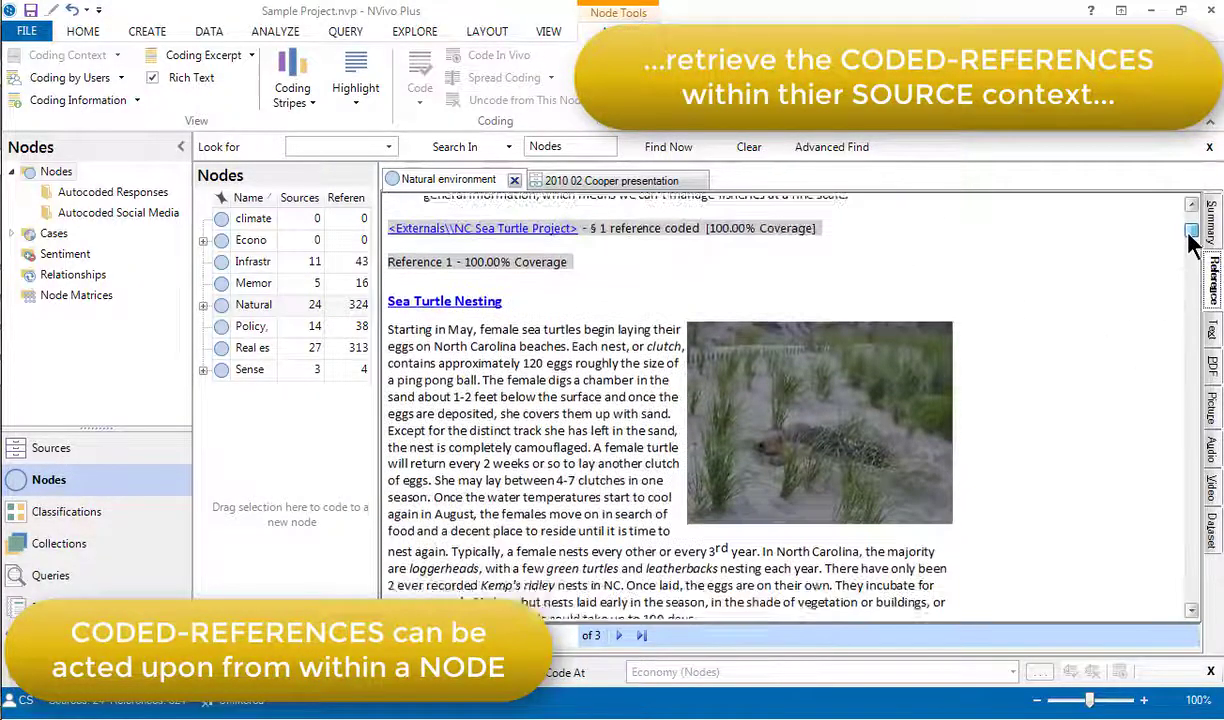
pyautogui.scroll(1, 1190, 242)
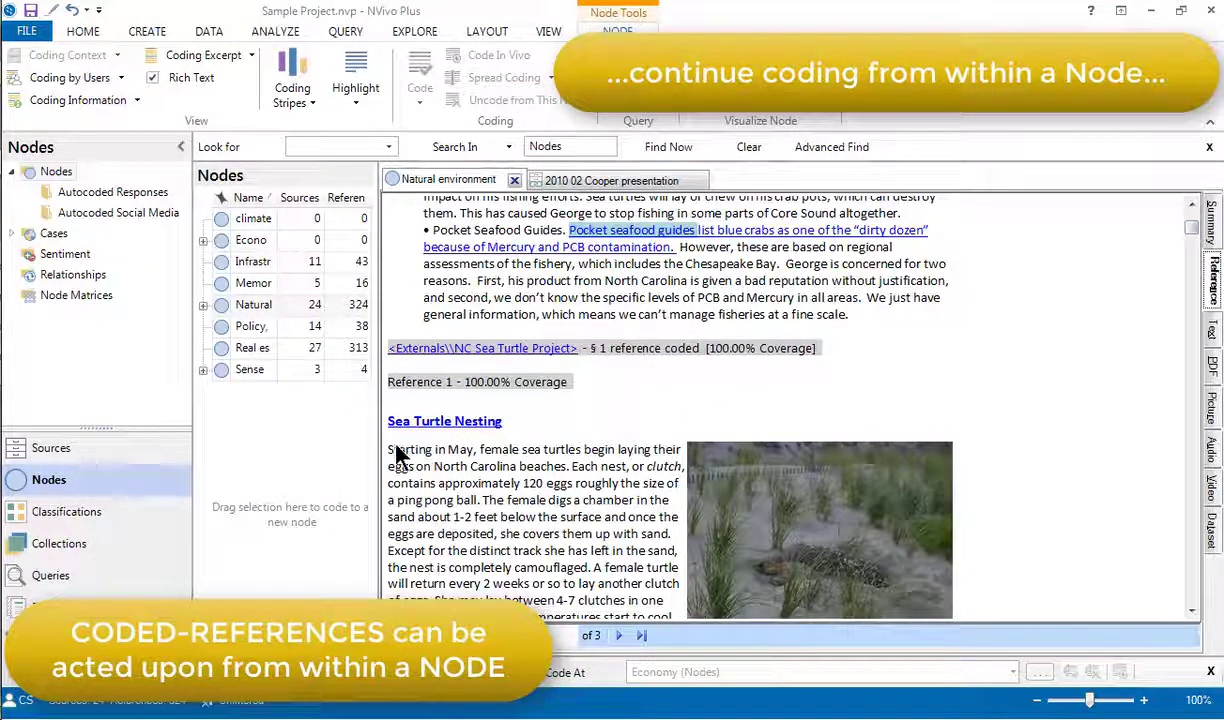
pyautogui.moveTo(390, 447); pyautogui.dragTo(501, 541)
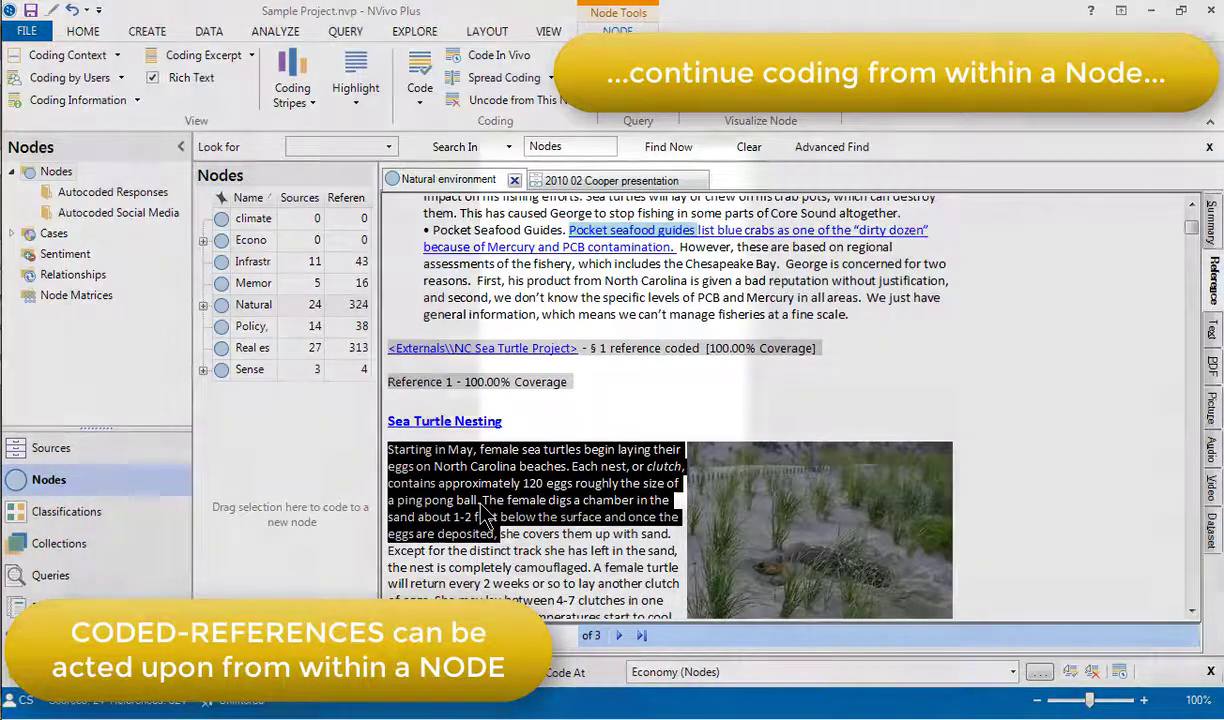
# Step: Show the Code, Uncode and Coding Context menu for the selected sea turtle text
pyautogui.rightClick(480, 505)
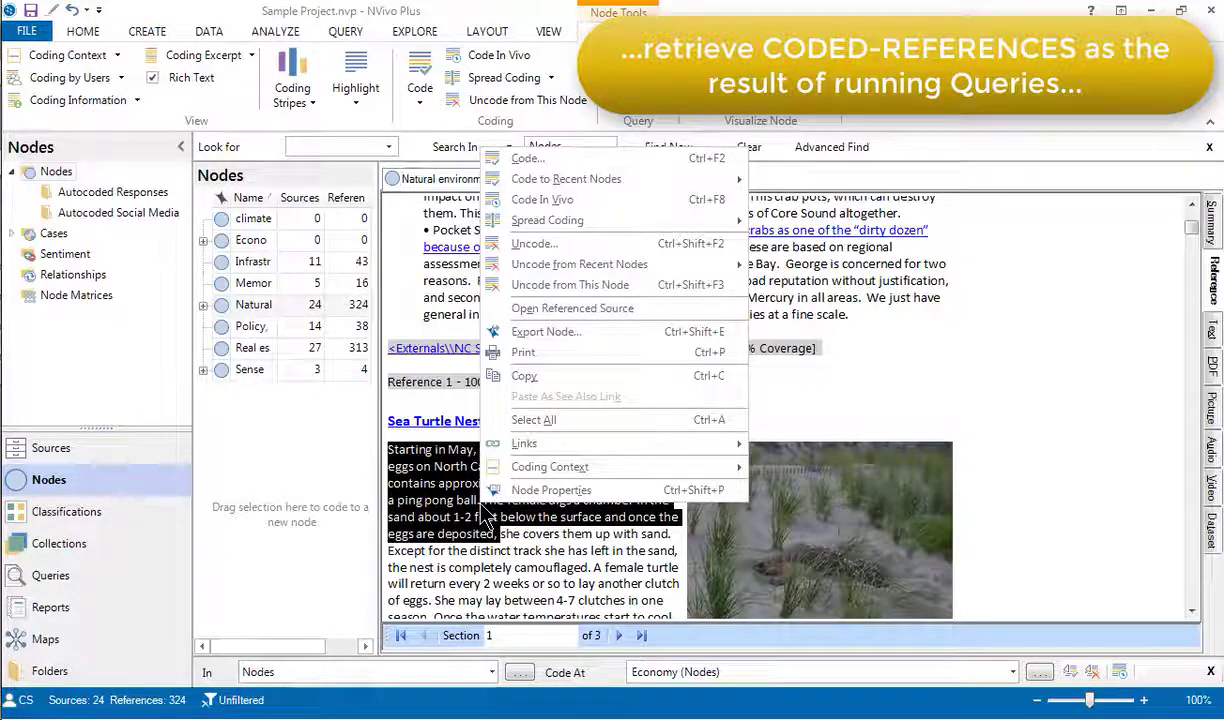
# Step: Open the Attitudes on commercial fishing query result and select Gloucester, Harkers Island and Otway negative cells
pyautogui.click(52, 576)
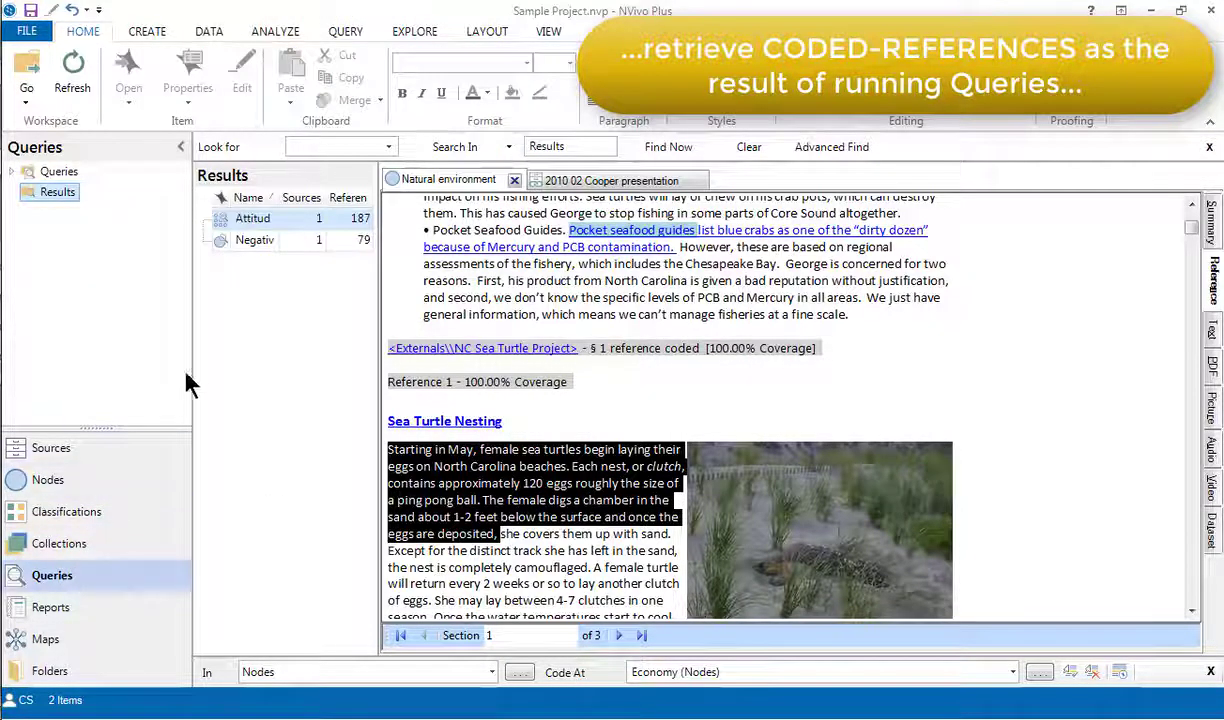
pyautogui.doubleClick(223, 218)
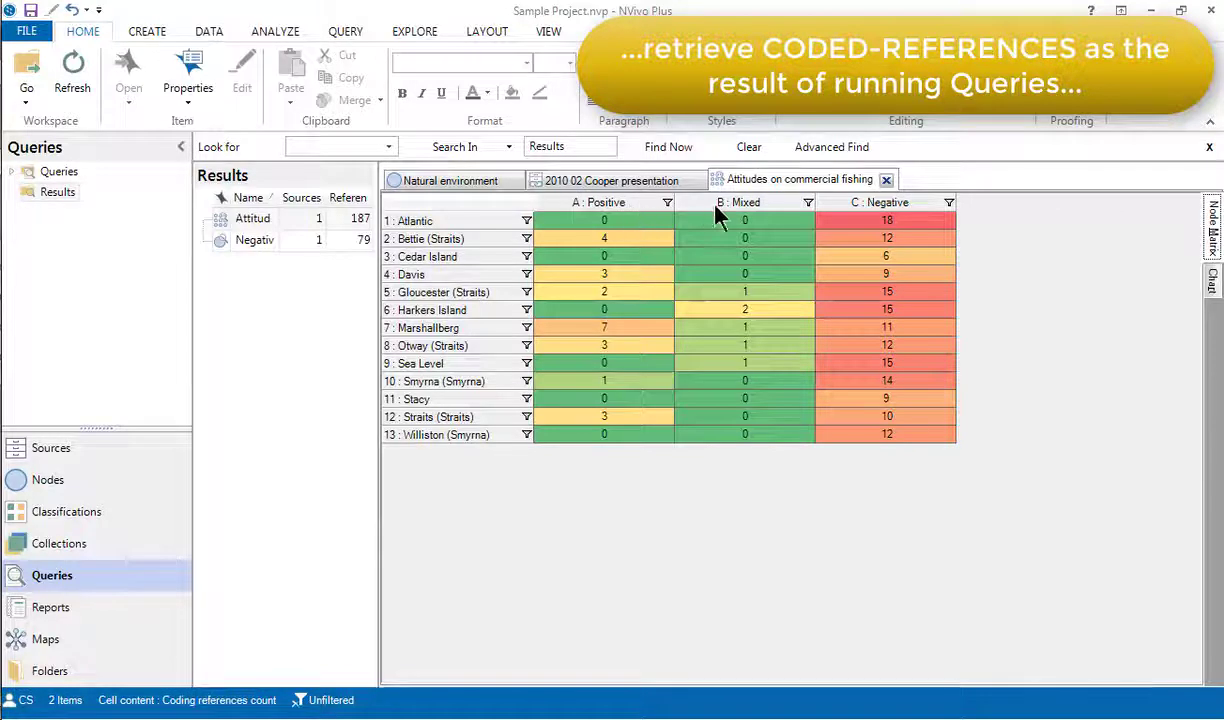
pyautogui.click(898, 293)
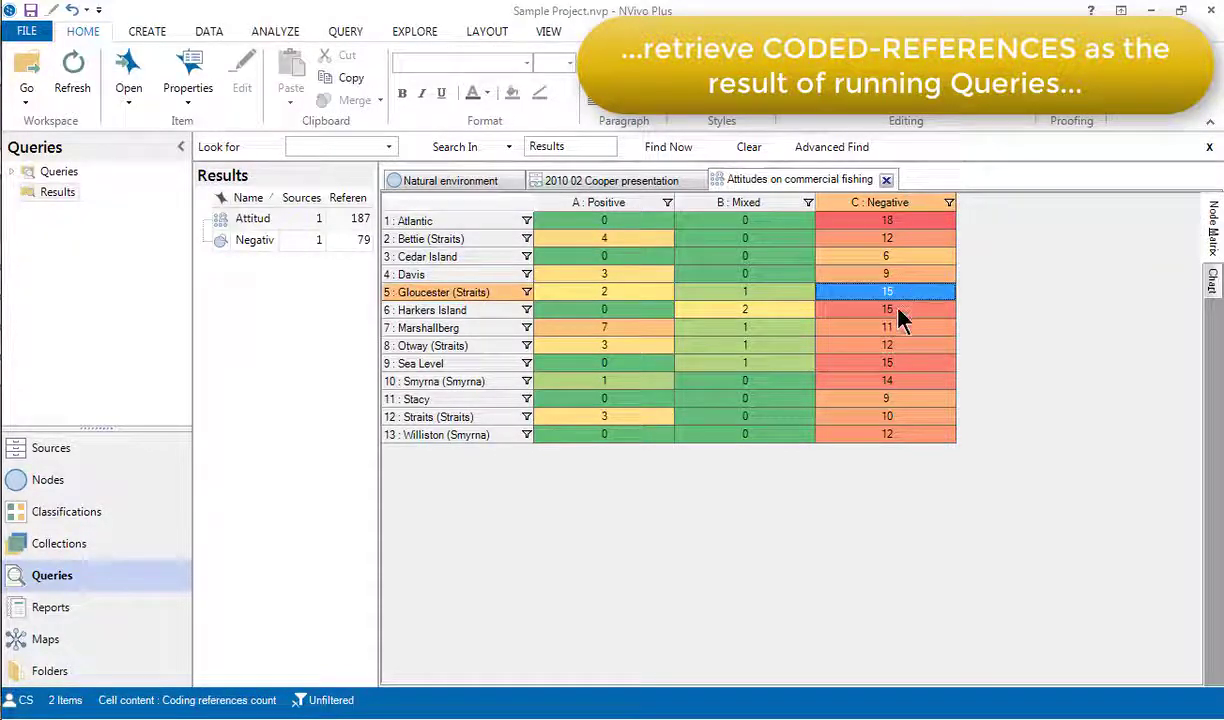
pyautogui.click(897, 311)
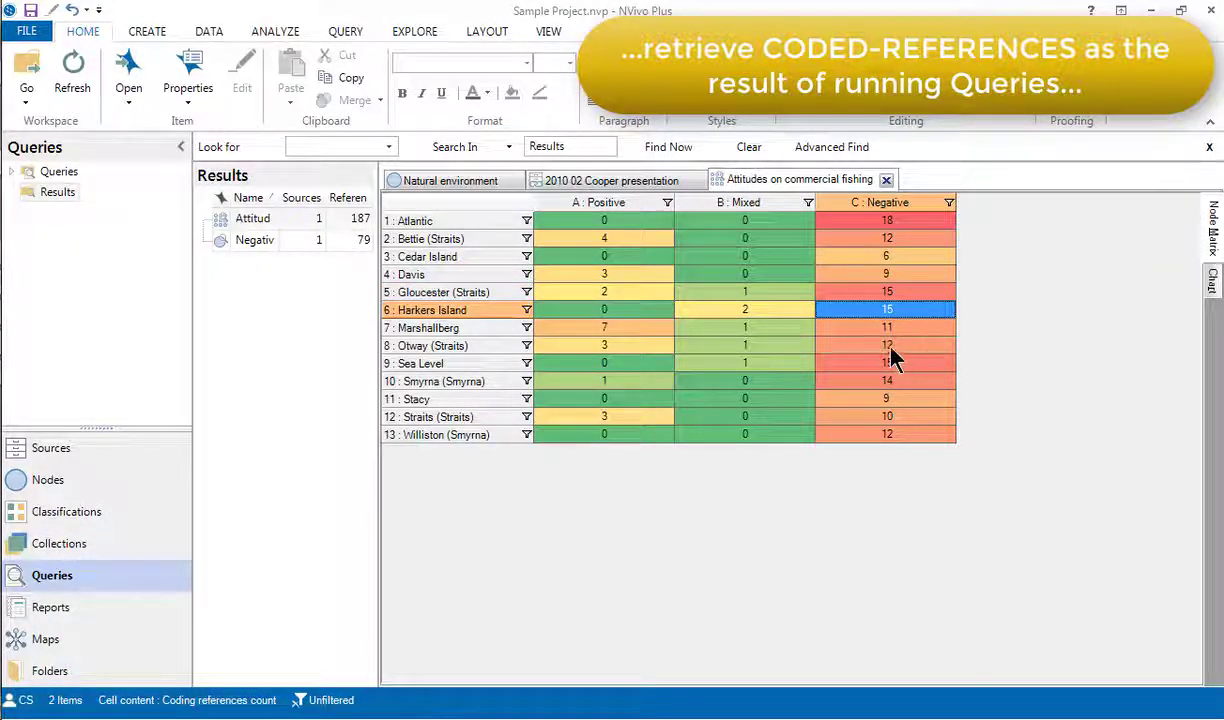
pyautogui.click(890, 346)
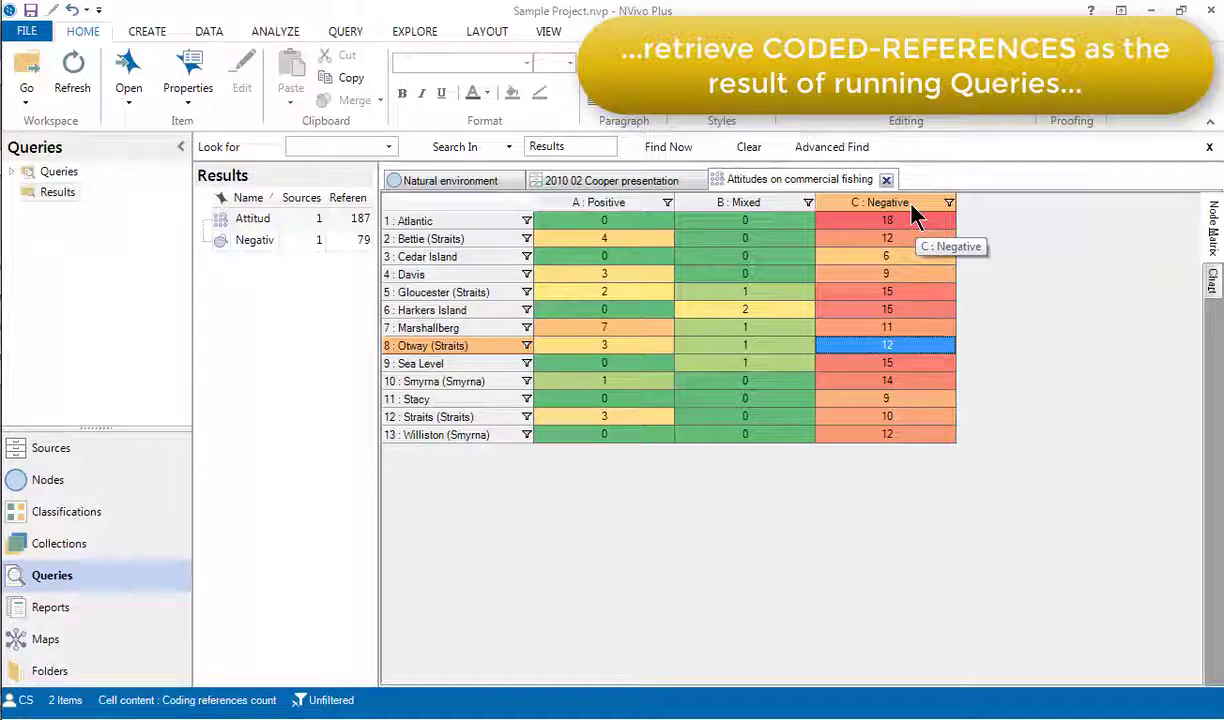
# Step: Open the Otway (Straits) / C : Negative cell to list its 12 survey references
pyautogui.doubleClick(912, 352)
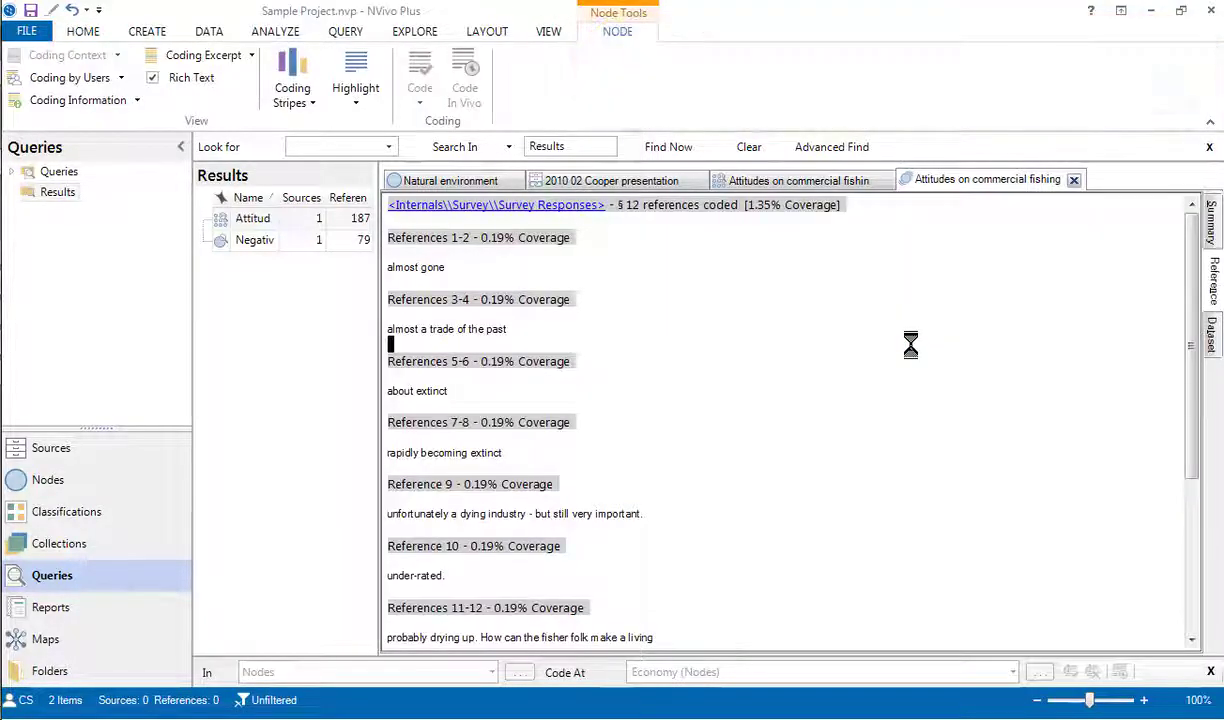